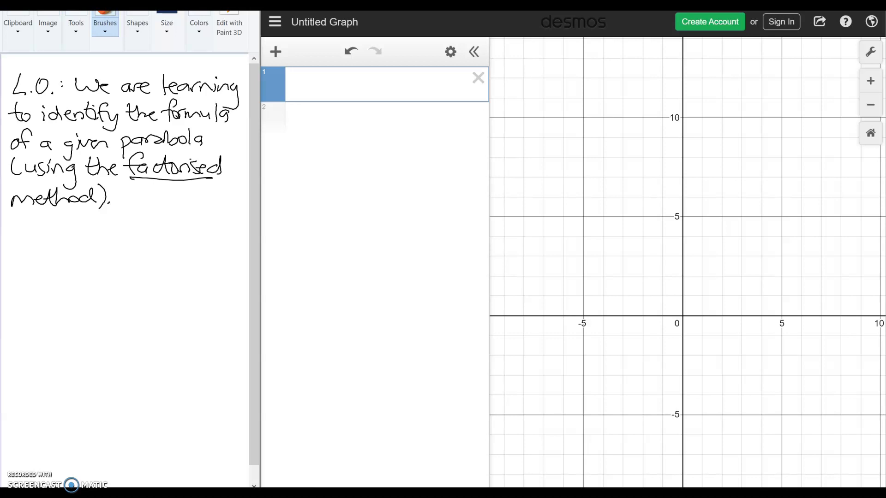
# Handwrite the arrow notes 'no info on vertex' and 'x-intercepts' under the objective
pyautogui.moveTo(17, 221)
pyautogui.mouseDown()
pyautogui.moveTo(35, 233)
pyautogui.moveTo(35, 245)
pyautogui.mouseUp()
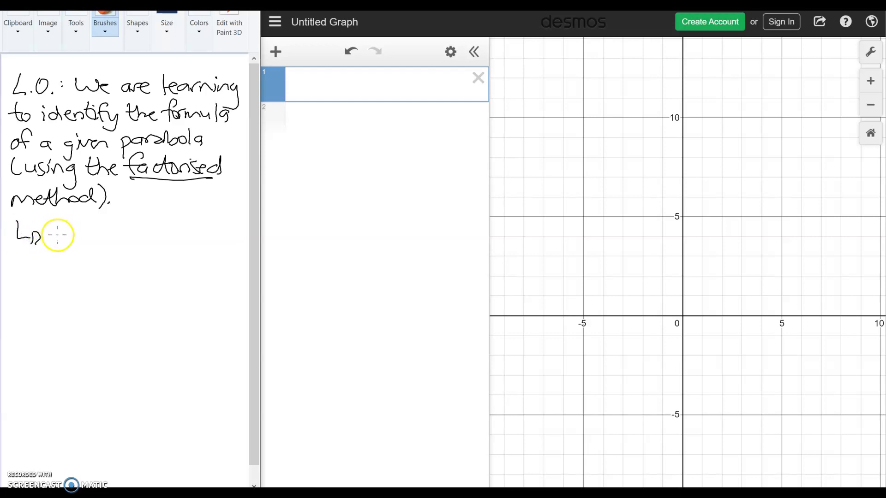
pyautogui.moveTo(56, 241)
pyautogui.mouseDown()
pyautogui.moveTo(73, 230)
pyautogui.moveTo(101, 241)
pyautogui.moveTo(109, 231)
pyautogui.mouseUp()
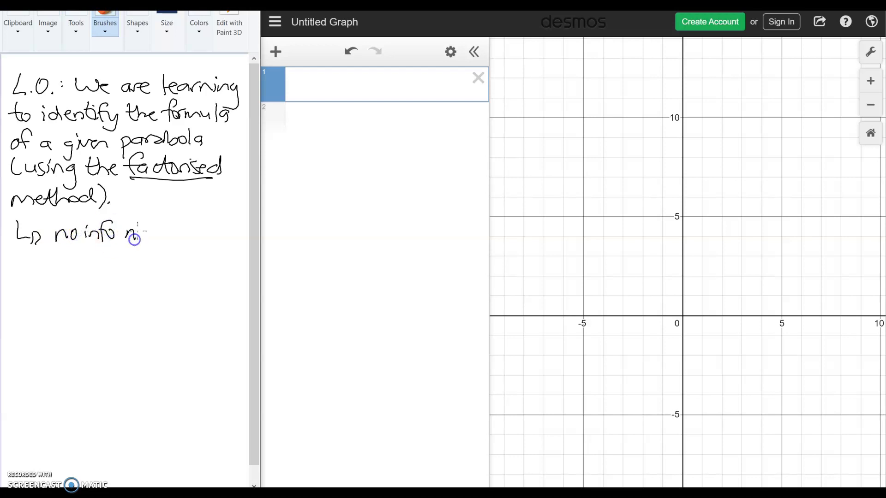
pyautogui.moveTo(132, 228)
pyautogui.mouseDown()
pyautogui.moveTo(180, 236)
pyautogui.moveTo(188, 226)
pyautogui.moveTo(220, 227)
pyautogui.mouseUp()
pyautogui.moveTo(17, 254)
pyautogui.mouseDown()
pyautogui.moveTo(40, 270)
pyautogui.moveTo(40, 259)
pyautogui.mouseUp()
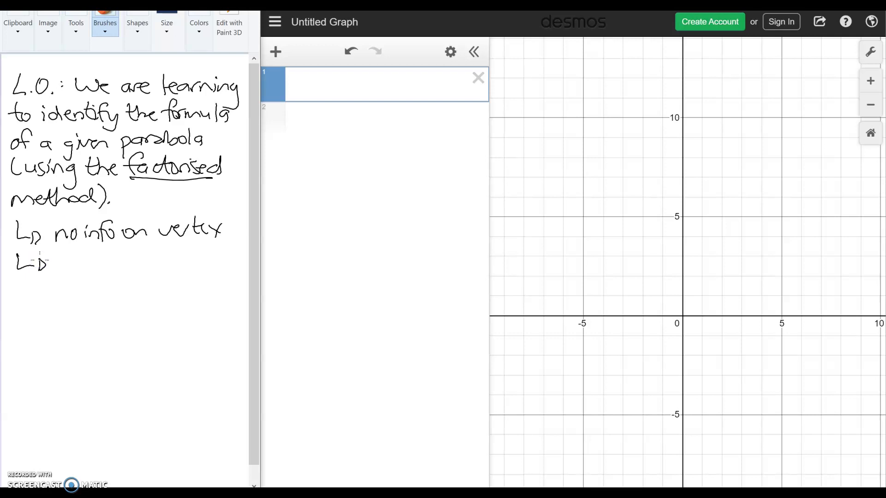
pyautogui.moveTo(56, 259)
pyautogui.mouseDown()
pyautogui.moveTo(68, 272)
pyautogui.moveTo(92, 266)
pyautogui.mouseUp()
pyautogui.moveTo(96, 267); pyautogui.dragTo(107, 265)
pyautogui.moveTo(111, 267)
pyautogui.mouseDown()
pyautogui.moveTo(139, 259)
pyautogui.moveTo(176, 272)
pyautogui.mouseUp()
pyautogui.moveTo(172, 261)
pyautogui.mouseDown()
pyautogui.moveTo(181, 260)
pyautogui.moveTo(180, 269)
pyautogui.mouseUp()
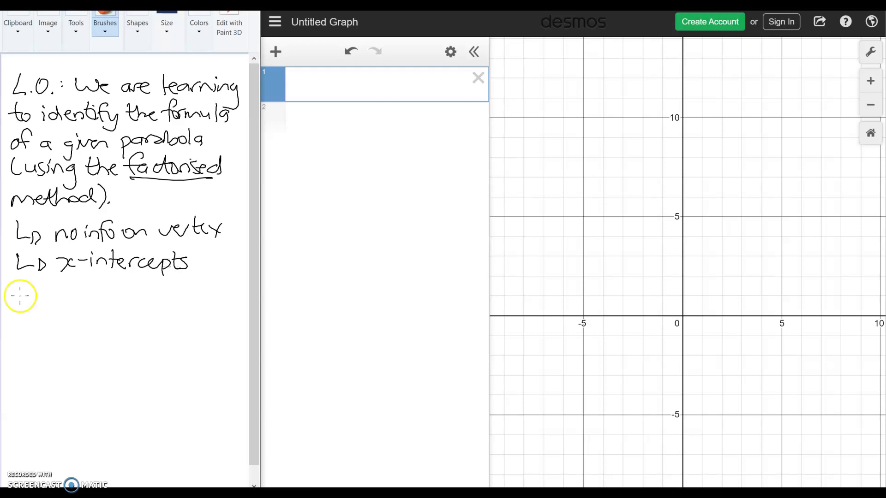
# Handwrite the formula y=a(x+b)(x+c) below the notes
pyautogui.moveTo(13, 301)
pyautogui.mouseDown()
pyautogui.moveTo(27, 302)
pyautogui.moveTo(19, 327)
pyautogui.moveTo(37, 313)
pyautogui.mouseUp()
pyautogui.moveTo(20, 322)
pyautogui.mouseDown()
pyautogui.moveTo(65, 323)
pyautogui.moveTo(75, 314)
pyautogui.moveTo(89, 325)
pyautogui.mouseUp()
pyautogui.moveTo(98, 314)
pyautogui.mouseDown()
pyautogui.moveTo(95, 325)
pyautogui.moveTo(115, 317)
pyautogui.mouseUp()
pyautogui.moveTo(109, 309)
pyautogui.mouseDown()
pyautogui.moveTo(135, 327)
pyautogui.moveTo(147, 305)
pyautogui.moveTo(158, 326)
pyautogui.mouseUp()
pyautogui.moveTo(170, 315); pyautogui.dragTo(203, 323)
pyautogui.moveTo(209, 301); pyautogui.dragTo(213, 330)
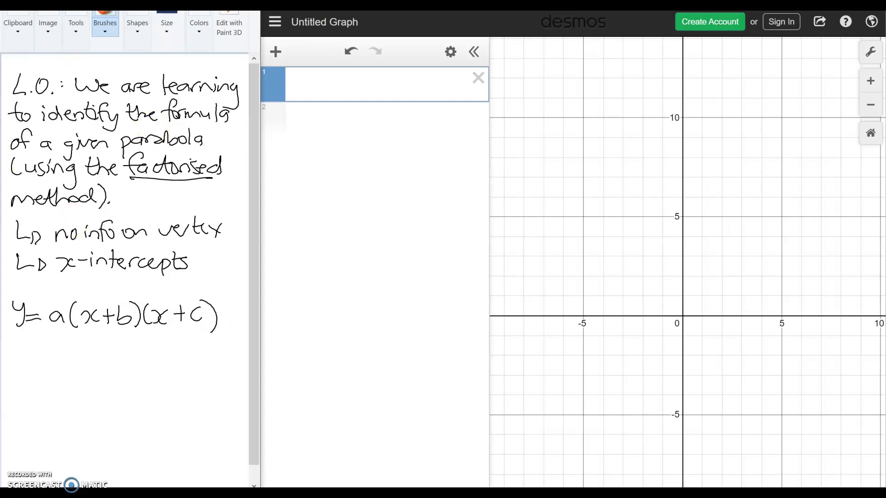
# Enter y=x^2+4 in row 1, show its vertex (0, 4), and move to row 2
pyautogui.click(302, 82)
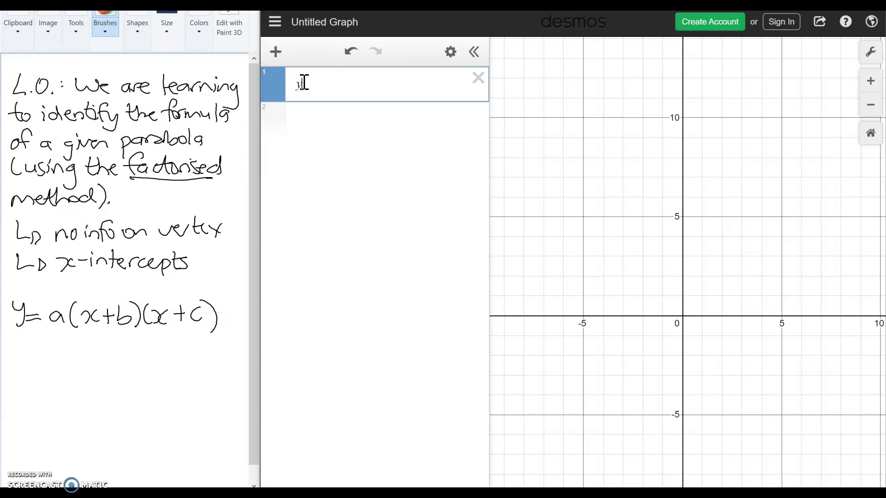
pyautogui.write('y=x^2')
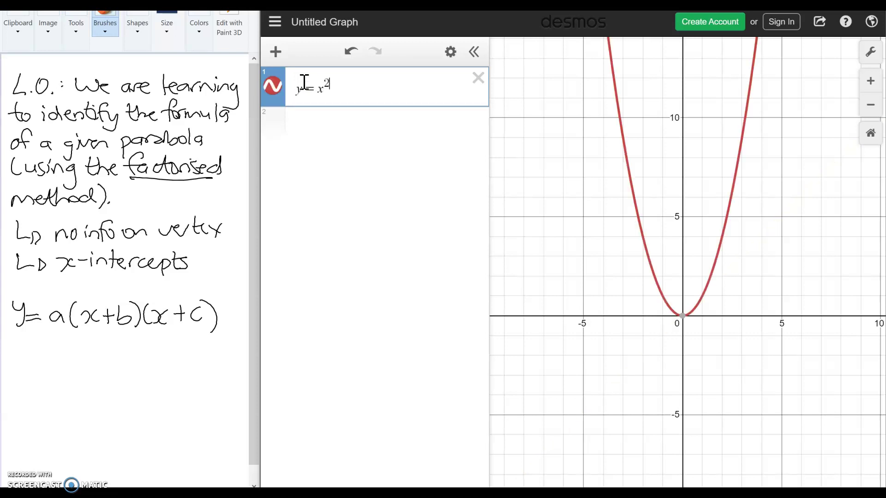
pyautogui.write('+4')
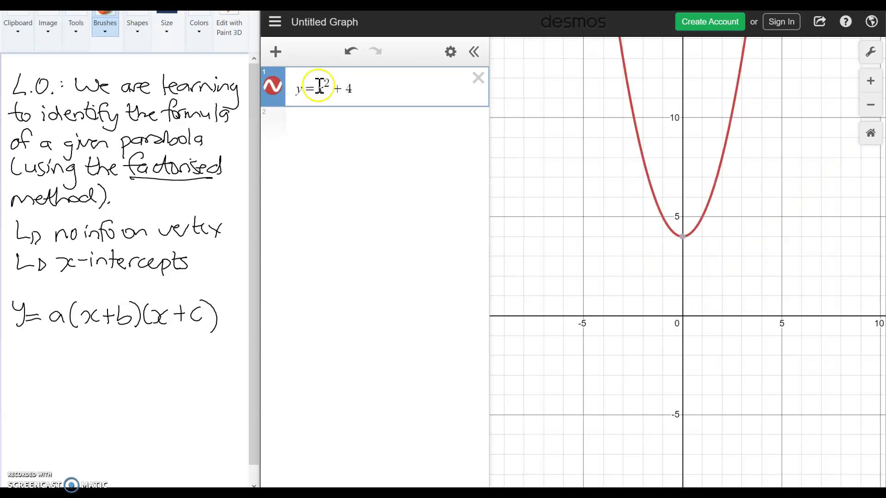
pyautogui.click(683, 236)
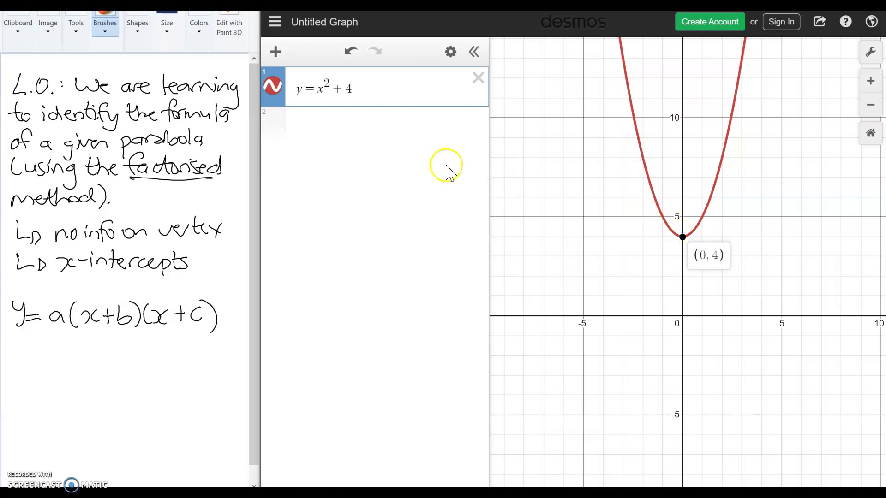
pyautogui.click(394, 129)
pyautogui.click(810, 480)
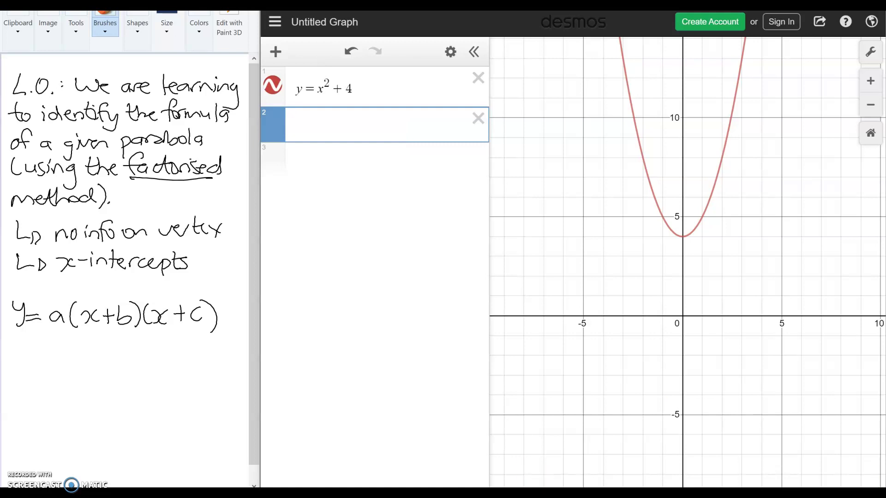
# Enter y=(x+2)(x-3) as the second expression, fixing stray parentheses
pyautogui.click(340, 123)
pyautogui.write('y(')
pyautogui.press('BackSpace')
pyautogui.write('= )')
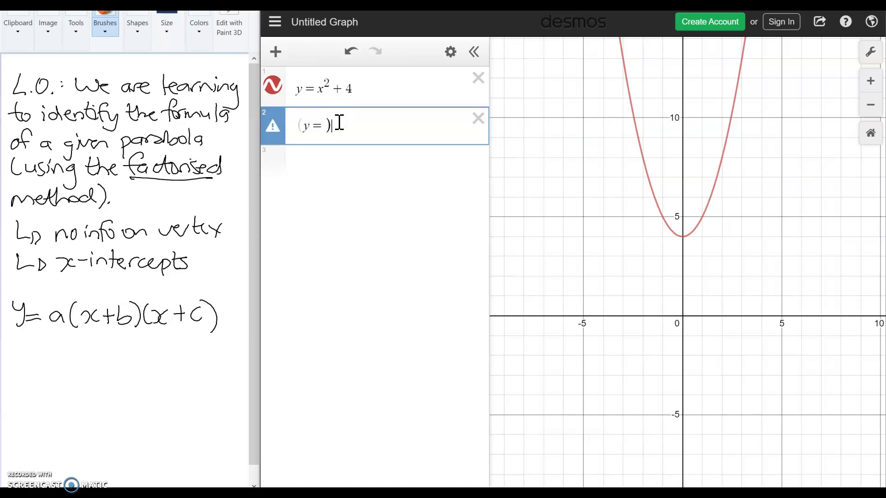
pyautogui.press('BackSpace')
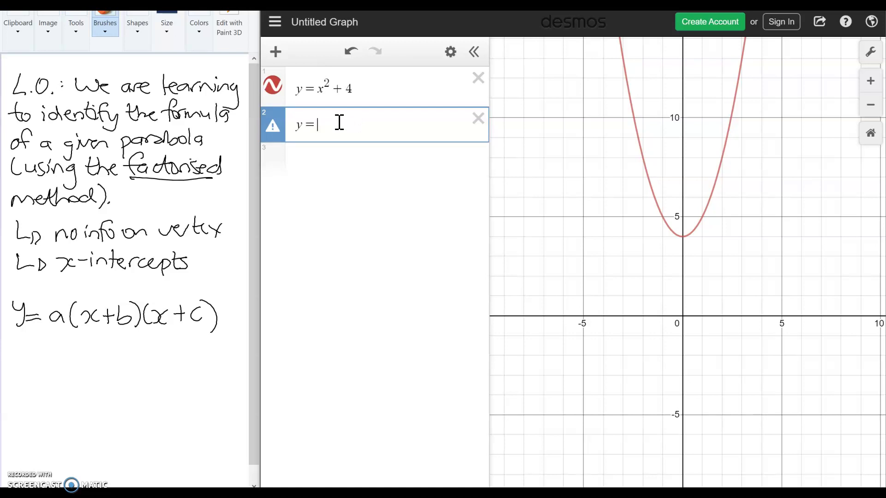
pyautogui.write('(x+2)(x-3')
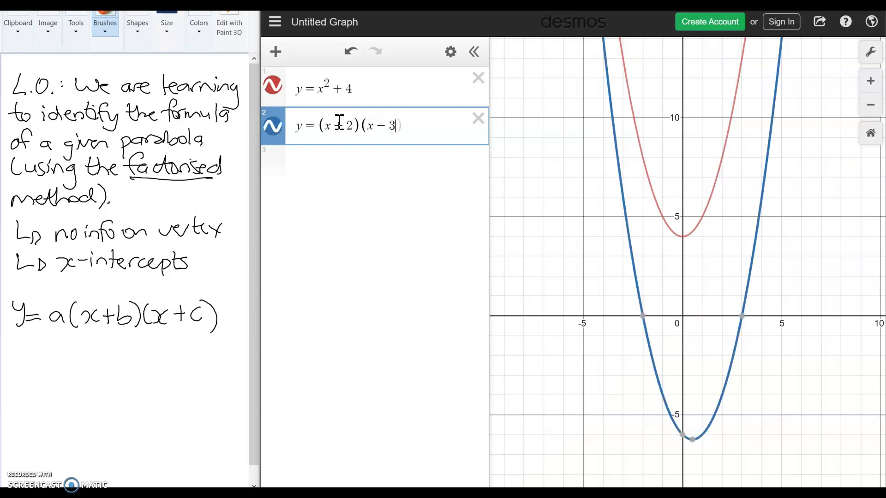
pyautogui.click(520, 202)
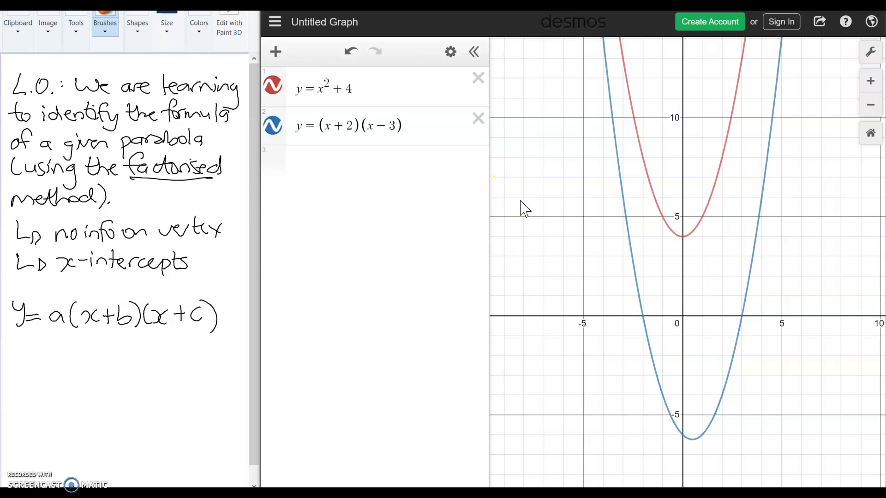
# Trace the parabola to its vertex (0.5, −6.25) and pin the x-intercept labels (−2, 0) and (3, 0)
pyautogui.click(694, 440)
pyautogui.moveTo(694, 440)
pyautogui.mouseDown()
pyautogui.moveTo(683, 434)
pyautogui.moveTo(692, 441)
pyautogui.moveTo(722, 395)
pyautogui.moveTo(690, 439)
pyautogui.moveTo(704, 433)
pyautogui.mouseUp()
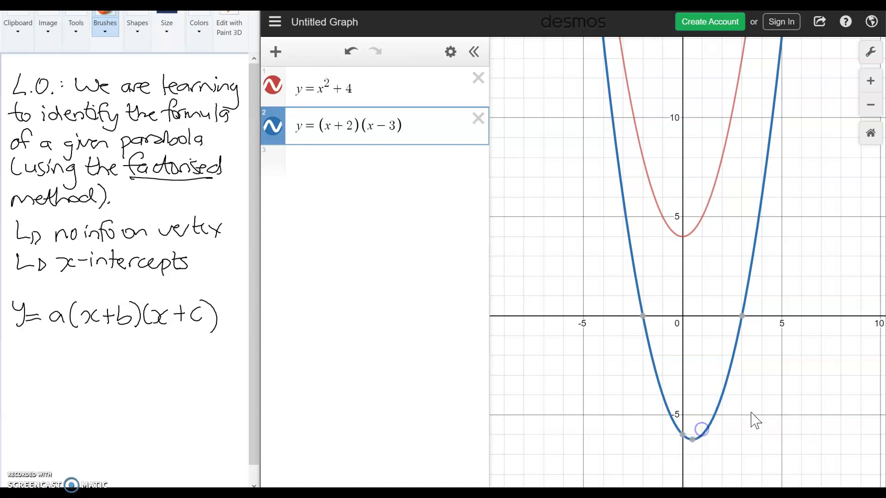
pyautogui.click(769, 411)
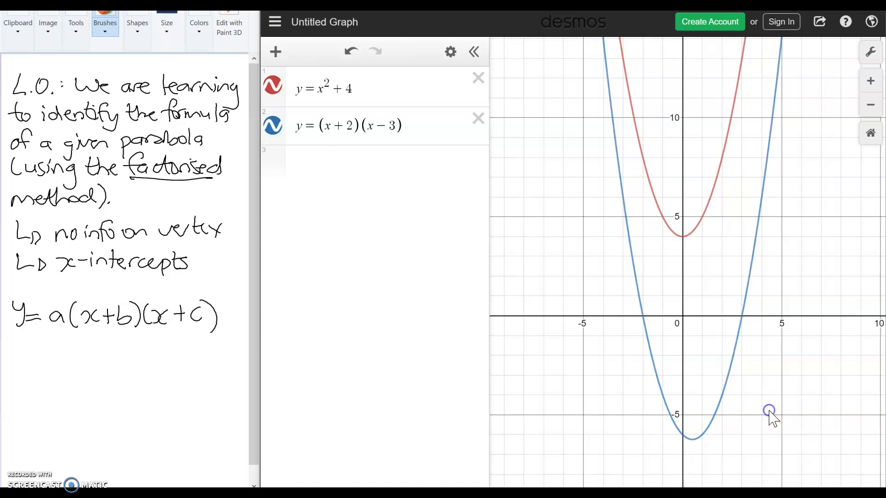
pyautogui.click(644, 318)
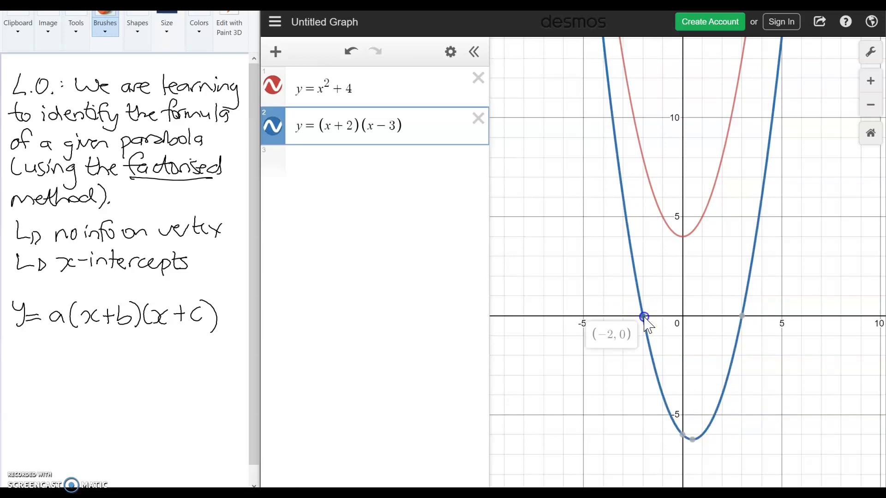
pyautogui.click(742, 318)
pyautogui.click(643, 317)
pyautogui.click(748, 320)
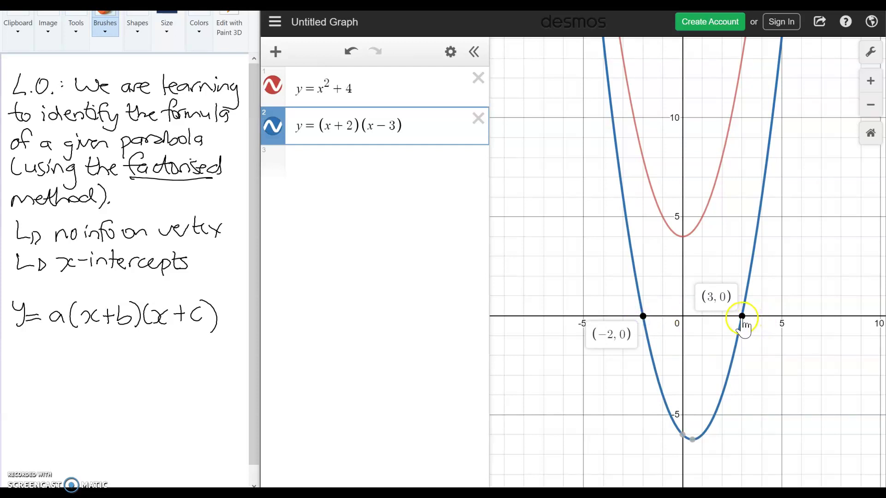
pyautogui.moveTo(693, 442)
# Delete y = x² + 4, turn off minor gridlines, and set X and Y axis steps to 1
pyautogui.click(471, 79)
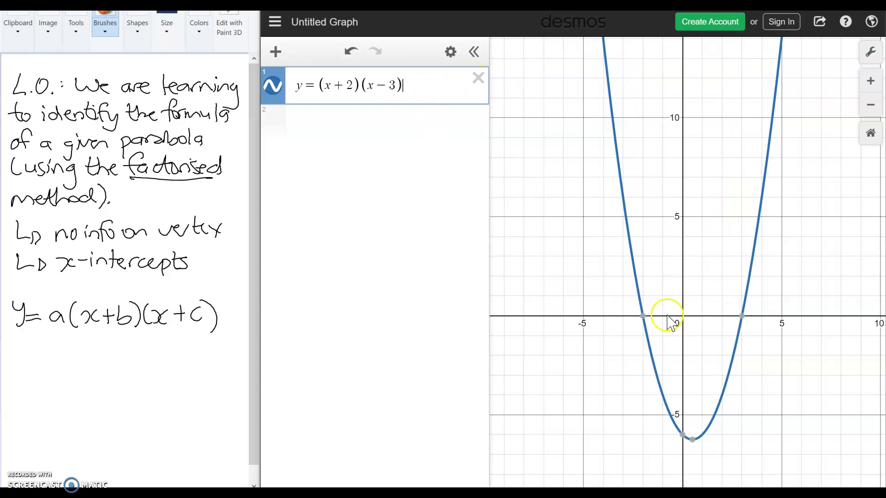
pyautogui.click(871, 53)
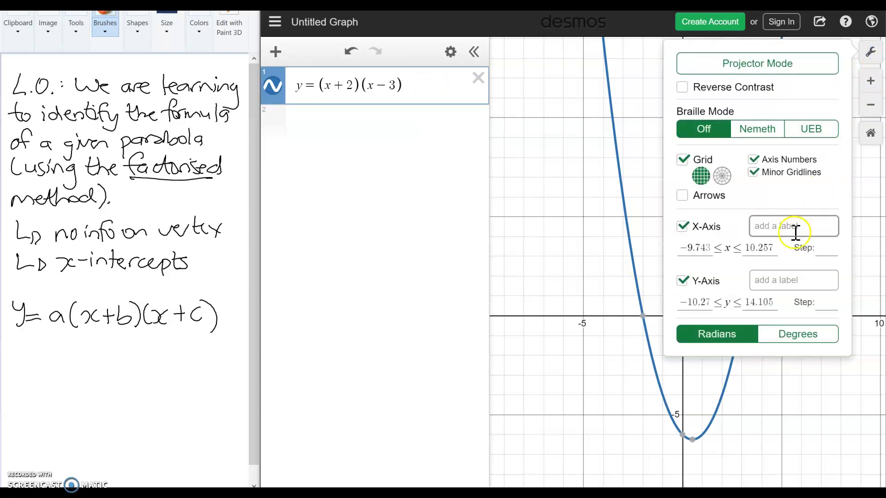
pyautogui.click(756, 173)
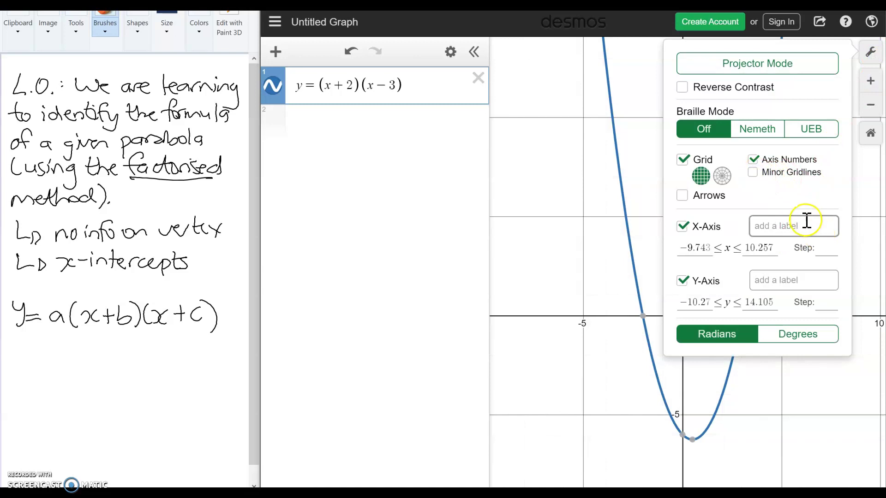
pyautogui.click(823, 249)
pyautogui.write('1')
pyautogui.click(826, 301)
pyautogui.write('1')
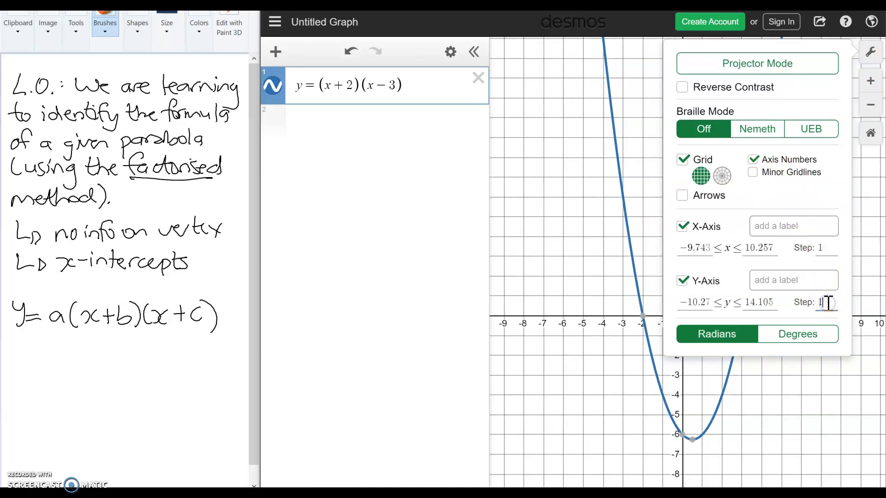
pyautogui.click(583, 279)
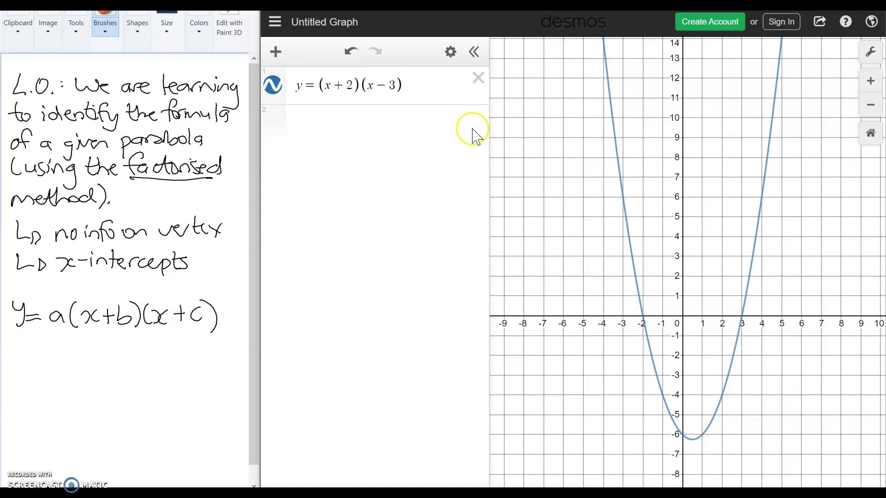
# Change the first bracket of the equation from (x+2) to (x+4)
pyautogui.click(340, 85)
pyautogui.moveTo(340, 85); pyautogui.dragTo(351, 86)
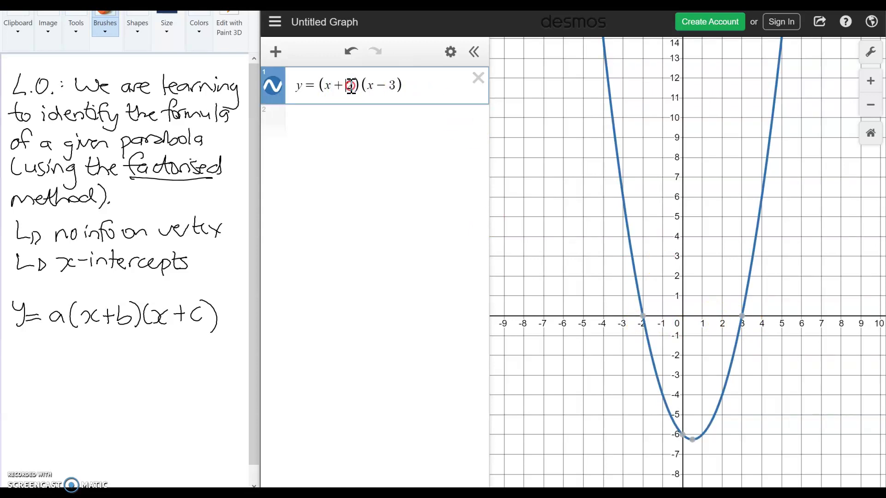
pyautogui.rightClick(343, 87)
pyautogui.click(344, 87)
pyautogui.moveTo(337, 86); pyautogui.dragTo(354, 88)
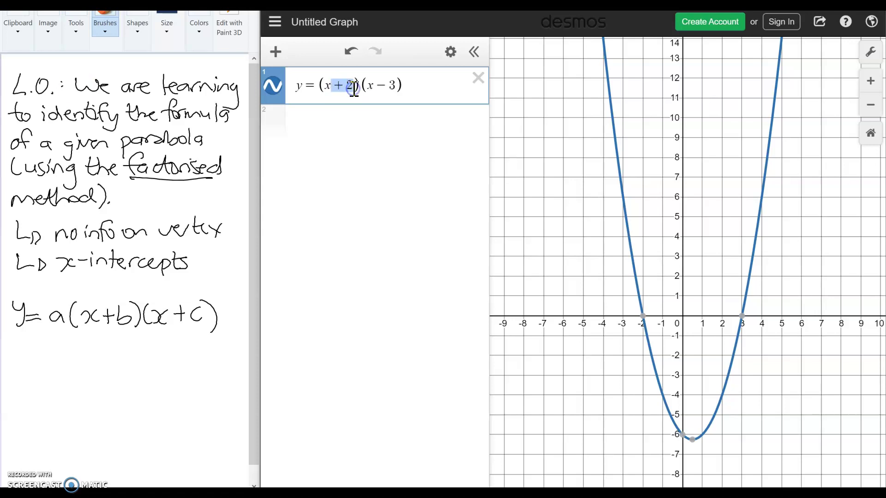
pyautogui.moveTo(644, 323)
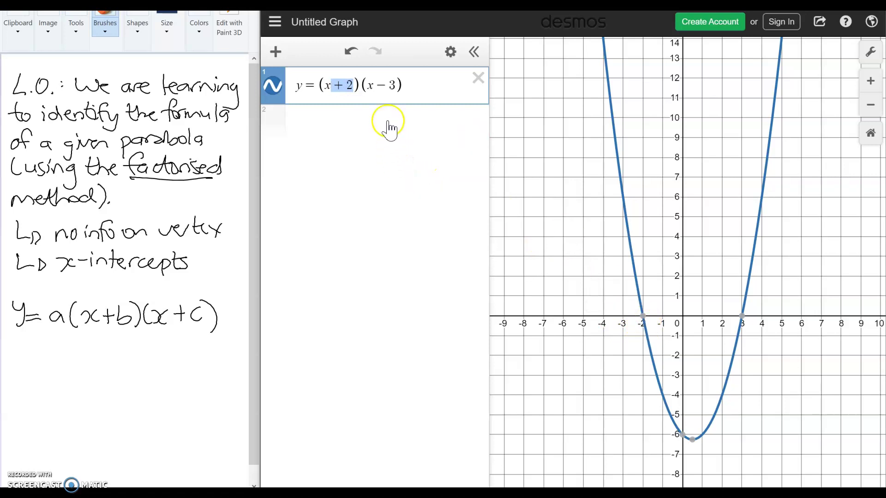
pyautogui.moveTo(375, 87); pyautogui.dragTo(398, 85)
pyautogui.moveTo(744, 324)
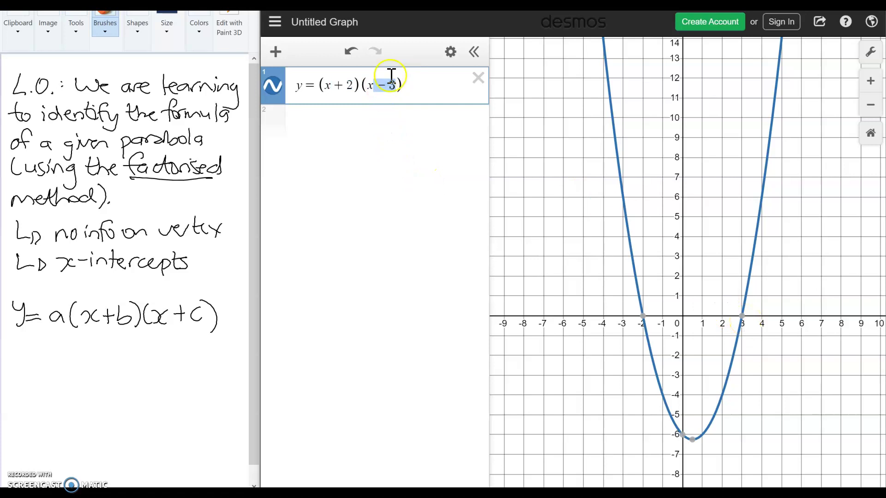
pyautogui.click(354, 85)
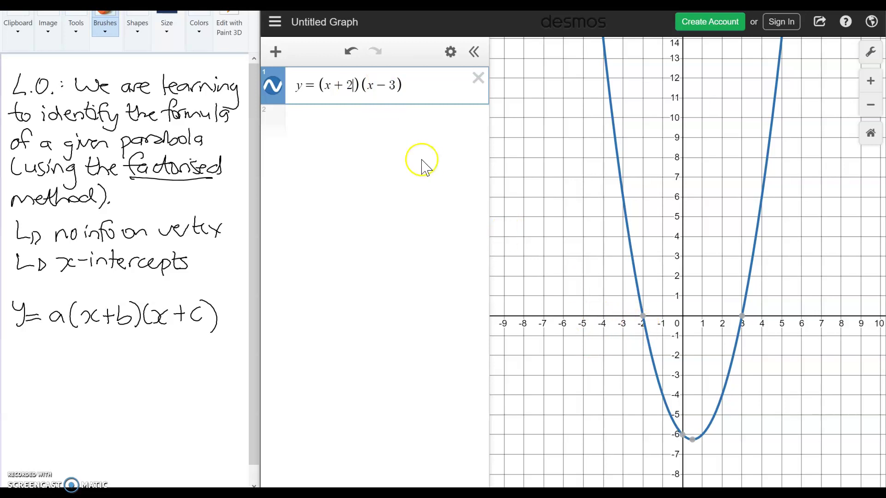
pyautogui.press('BackSpace')
pyautogui.write('4')
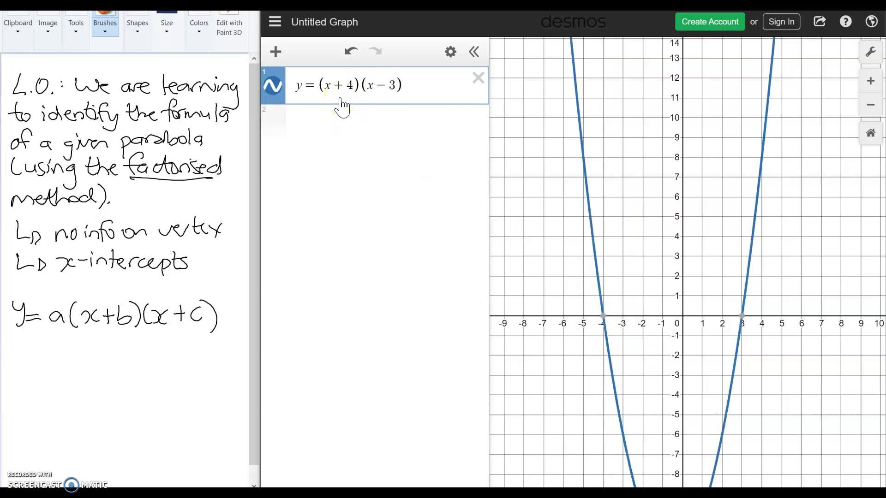
# Change the second bracket from (x−3) to (x−1), giving y=(x+4)(x−1)
pyautogui.click(395, 86)
pyautogui.click(477, 114)
pyautogui.press('BackSpace')
pyautogui.write('1')
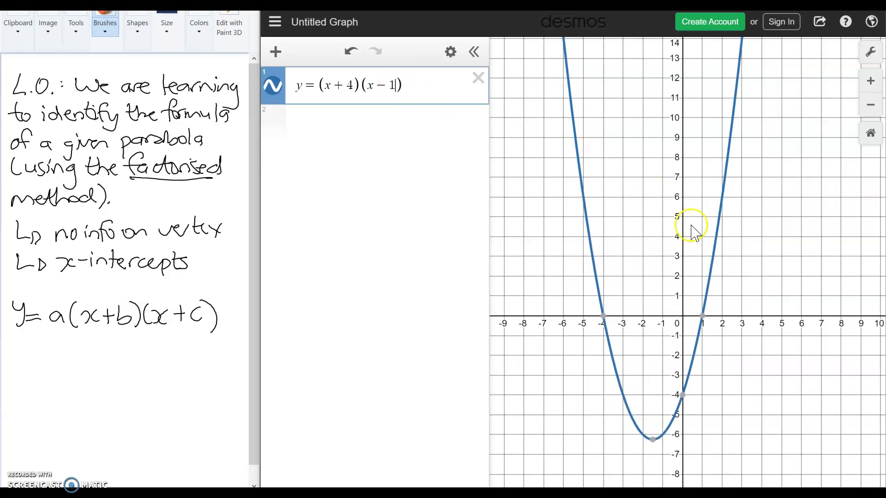
pyautogui.click(737, 252)
pyautogui.click(354, 198)
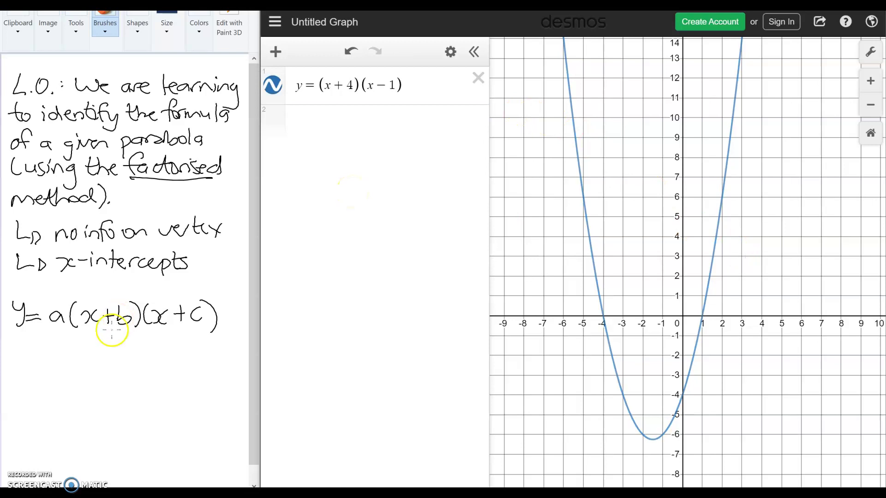
# Underline +b and +c and write 'opposite values of the x-ints.' beneath them
pyautogui.moveTo(103, 329)
pyautogui.mouseDown()
pyautogui.moveTo(211, 328)
pyautogui.moveTo(130, 344)
pyautogui.moveTo(140, 355)
pyautogui.mouseUp()
pyautogui.moveTo(185, 332); pyautogui.dragTo(177, 355)
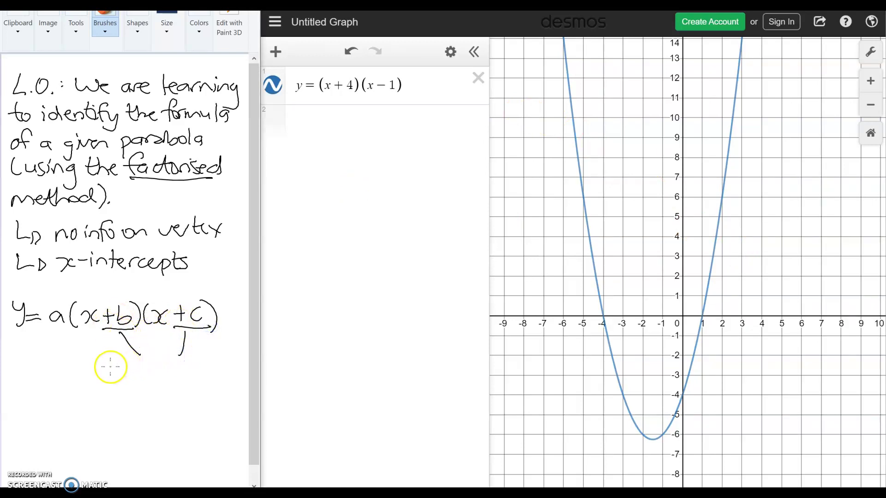
pyautogui.moveTo(109, 368)
pyautogui.mouseDown()
pyautogui.moveTo(145, 372)
pyautogui.moveTo(154, 356)
pyautogui.moveTo(167, 369)
pyautogui.moveTo(214, 365)
pyautogui.moveTo(222, 375)
pyautogui.mouseUp()
pyautogui.moveTo(111, 387)
pyautogui.mouseDown()
pyautogui.moveTo(133, 382)
pyautogui.moveTo(141, 401)
pyautogui.moveTo(130, 394)
pyautogui.moveTo(151, 392)
pyautogui.moveTo(156, 401)
pyautogui.moveTo(191, 383)
pyautogui.mouseUp()
pyautogui.moveTo(199, 387); pyautogui.dragTo(211, 386)
pyautogui.moveTo(217, 390); pyautogui.dragTo(212, 401)
pyautogui.click(222, 400)
# Write the examples −2 ⇒ +2 and +3 ⇒ −3 below that note
pyautogui.moveTo(112, 418); pyautogui.dragTo(121, 418)
pyautogui.moveTo(125, 414)
pyautogui.mouseDown()
pyautogui.moveTo(136, 428)
pyautogui.moveTo(158, 423)
pyautogui.mouseUp()
pyautogui.moveTo(159, 416)
pyautogui.mouseDown()
pyautogui.moveTo(160, 425)
pyautogui.moveTo(180, 423)
pyautogui.mouseUp()
pyautogui.moveTo(193, 414); pyautogui.dragTo(202, 429)
pyautogui.moveTo(122, 442)
pyautogui.mouseDown()
pyautogui.moveTo(122, 452)
pyautogui.moveTo(135, 454)
pyautogui.moveTo(159, 446)
pyautogui.mouseUp()
pyautogui.moveTo(147, 451)
pyautogui.mouseDown()
pyautogui.moveTo(185, 447)
pyautogui.moveTo(199, 455)
pyautogui.moveTo(189, 458)
pyautogui.mouseUp()
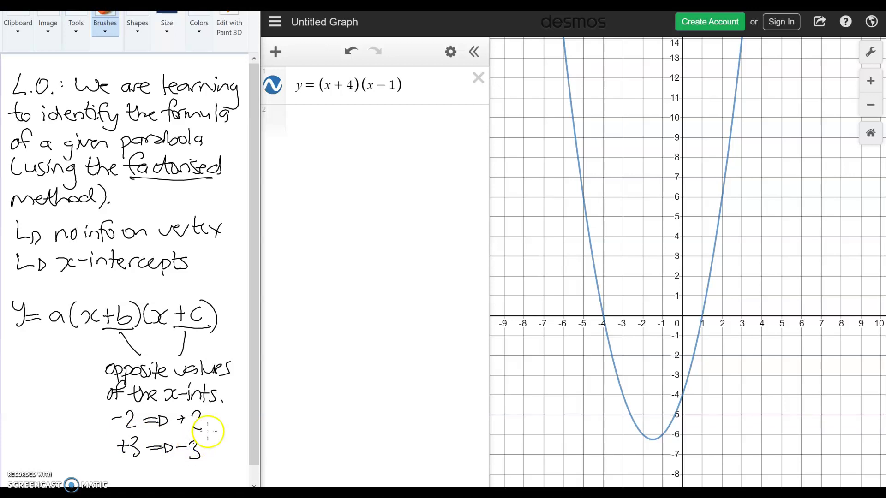
# Underline a in the formula and label it 'width (solve)'
pyautogui.click(318, 90)
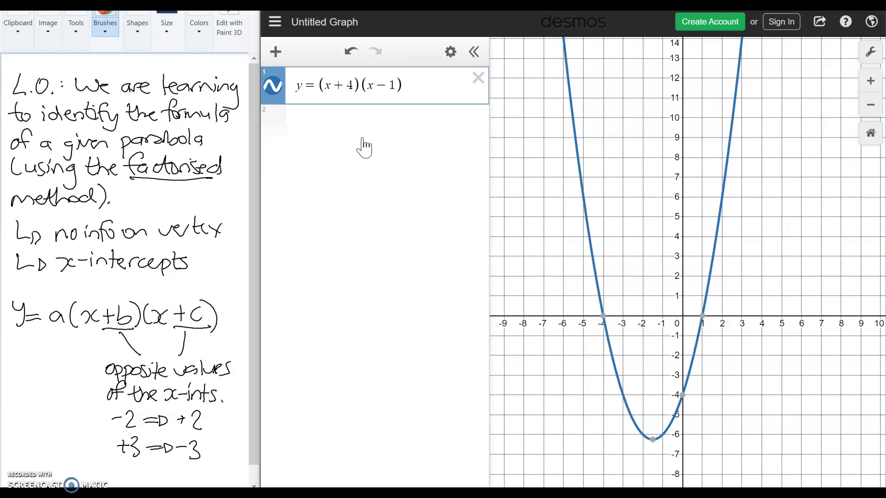
pyautogui.moveTo(57, 315)
pyautogui.mouseDown()
pyautogui.moveTo(45, 330)
pyautogui.moveTo(68, 330)
pyautogui.moveTo(17, 374)
pyautogui.moveTo(37, 367)
pyautogui.moveTo(57, 377)
pyautogui.mouseUp()
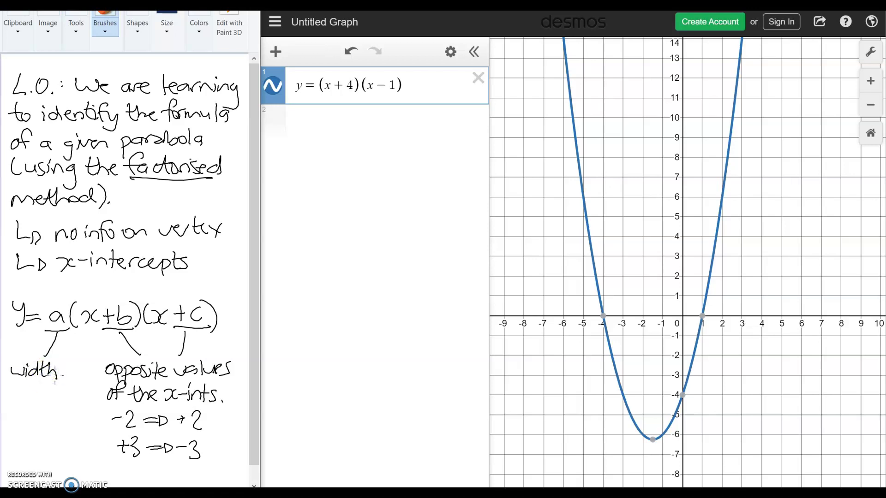
pyautogui.moveTo(14, 385)
pyautogui.mouseDown()
pyautogui.moveTo(12, 400)
pyautogui.moveTo(32, 400)
pyautogui.mouseUp()
pyautogui.moveTo(39, 388)
pyautogui.mouseDown()
pyautogui.moveTo(40, 400)
pyautogui.moveTo(48, 390)
pyautogui.mouseUp()
pyautogui.moveTo(49, 396); pyautogui.dragTo(55, 399)
pyautogui.moveTo(58, 384); pyautogui.dragTo(59, 406)
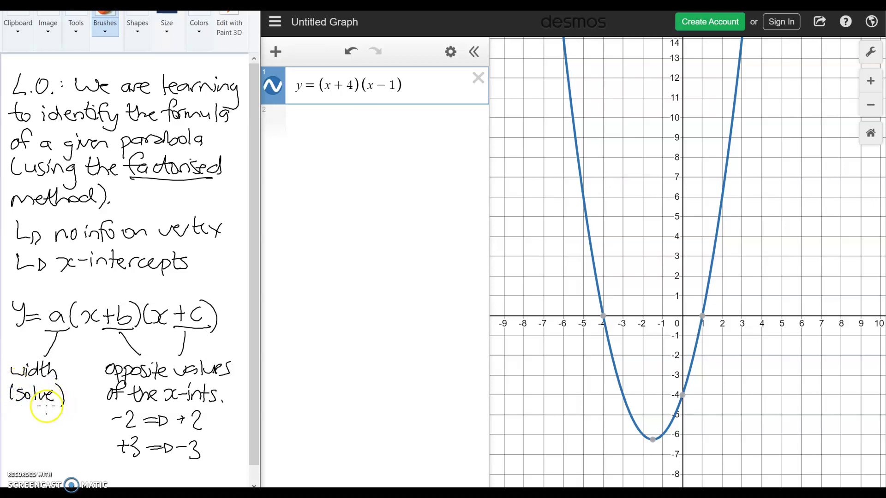
# Try coefficients 2, 10 and 0.5 before the brackets, settling on −.5 for y=−.5(x+4)(x−1)
pyautogui.click(321, 97)
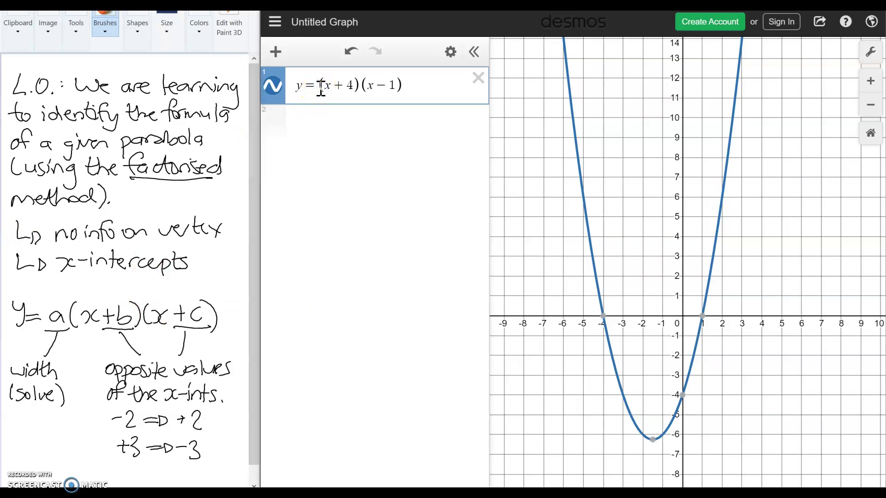
pyautogui.write('2')
pyautogui.press('BackSpace')
pyautogui.write('10')
pyautogui.press('BackSpace')
pyautogui.press('BackSpace')
pyautogui.write('-.5')
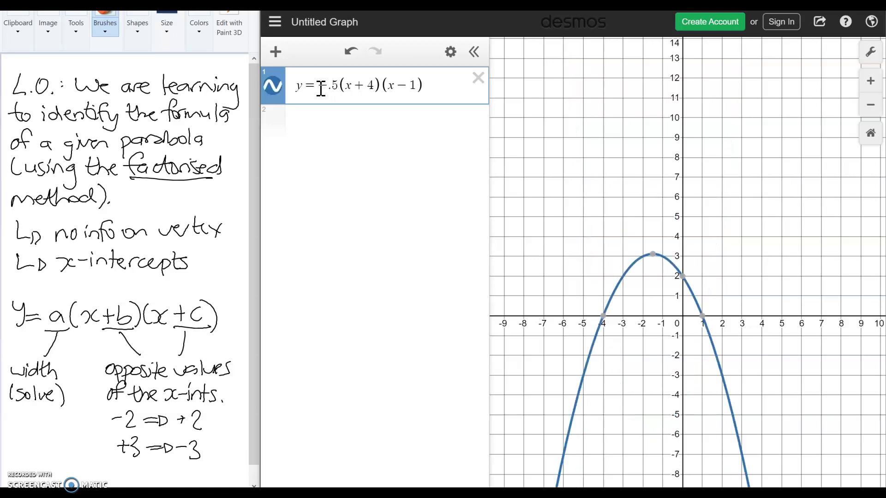
pyautogui.press('BackSpace')
pyautogui.press('BackSpace')
pyautogui.press('BackSpace')
pyautogui.write('0.5')
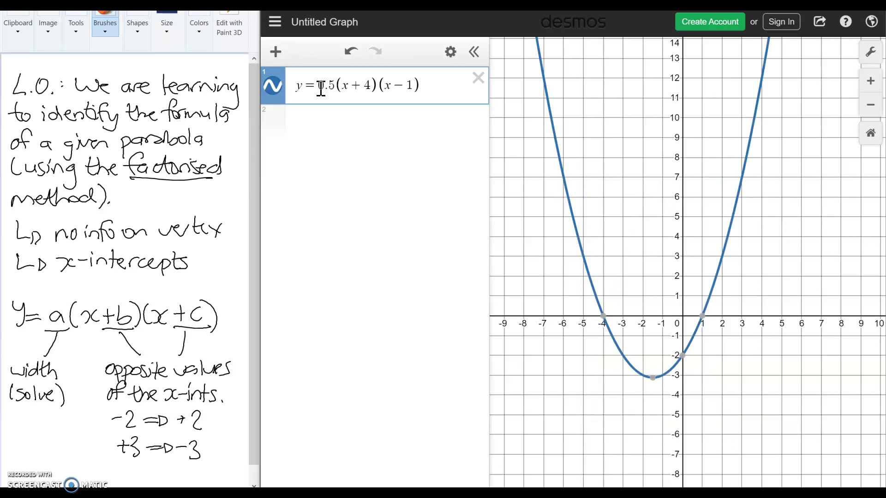
pyautogui.rightClick(321, 89)
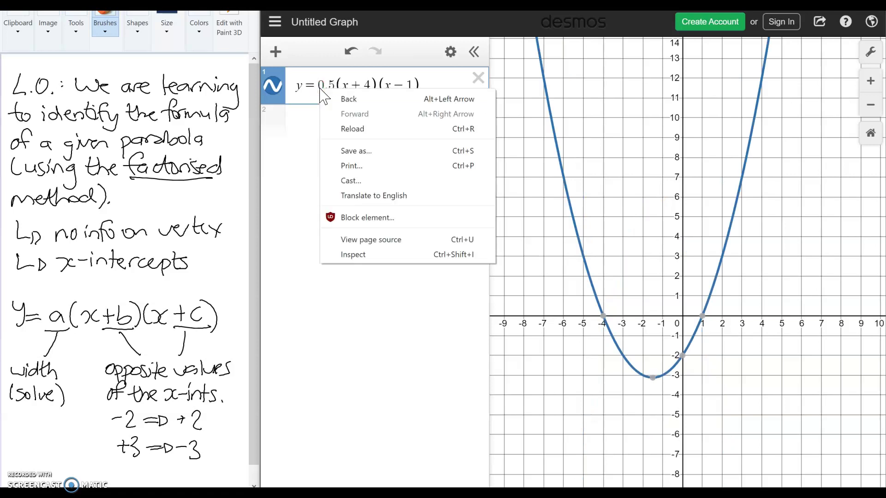
pyautogui.click(320, 87)
pyautogui.write('-')
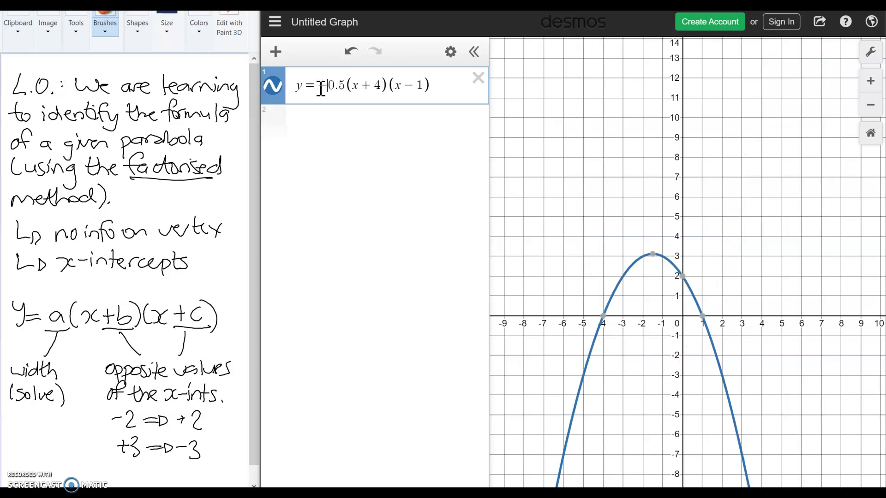
pyautogui.press('Delete')
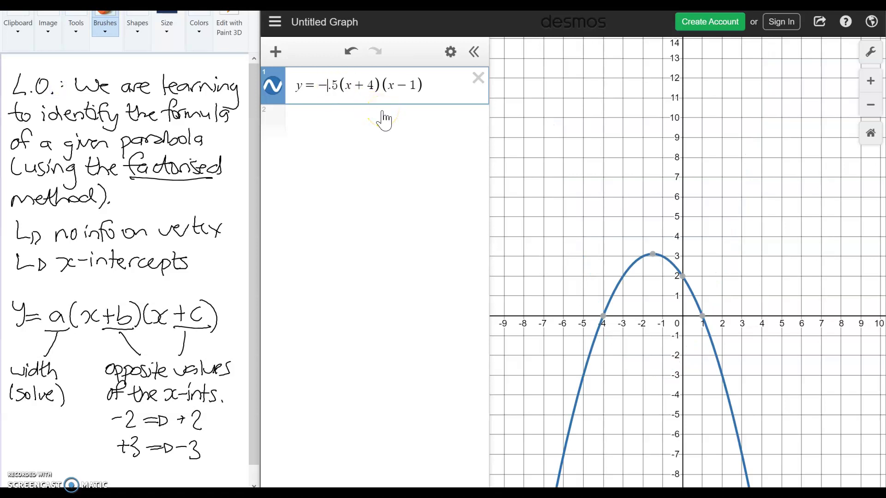